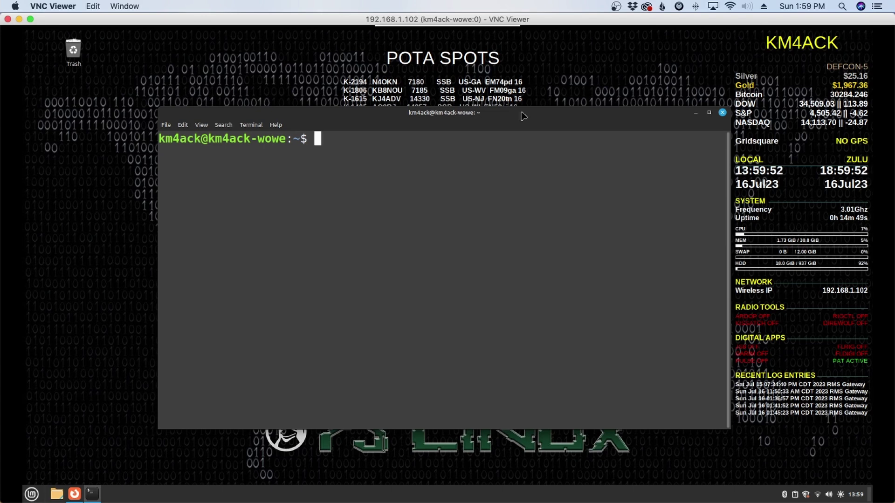
# List the connected USB devices with lsusb and highlight the RT Systems CT68 Radio Cable entry.
pyautogui.write('lsusb')
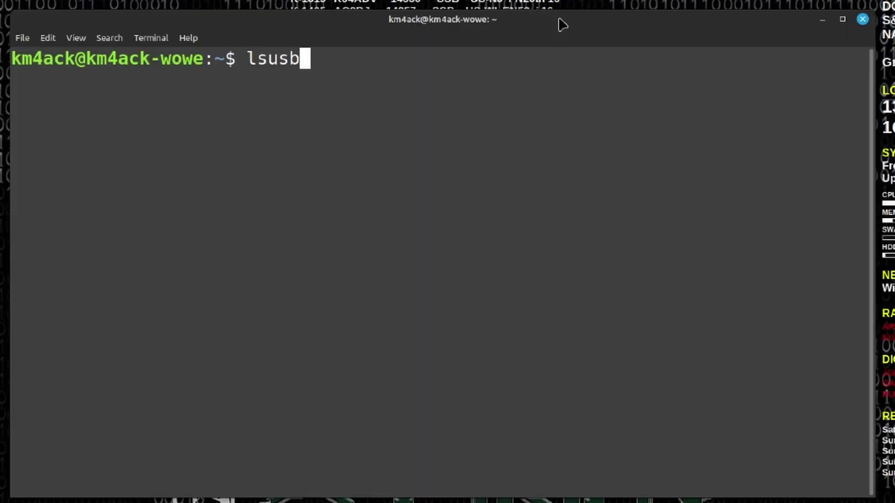
pyautogui.press('Return')
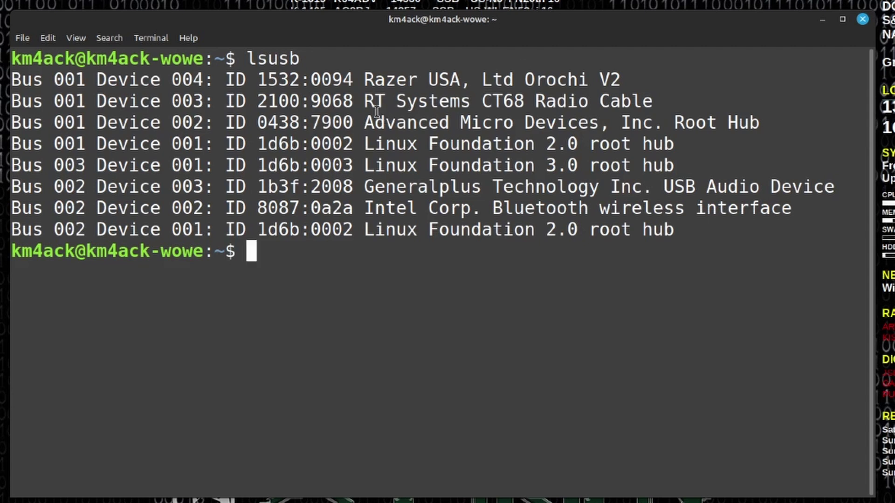
pyautogui.moveTo(368, 101); pyautogui.dragTo(660, 107)
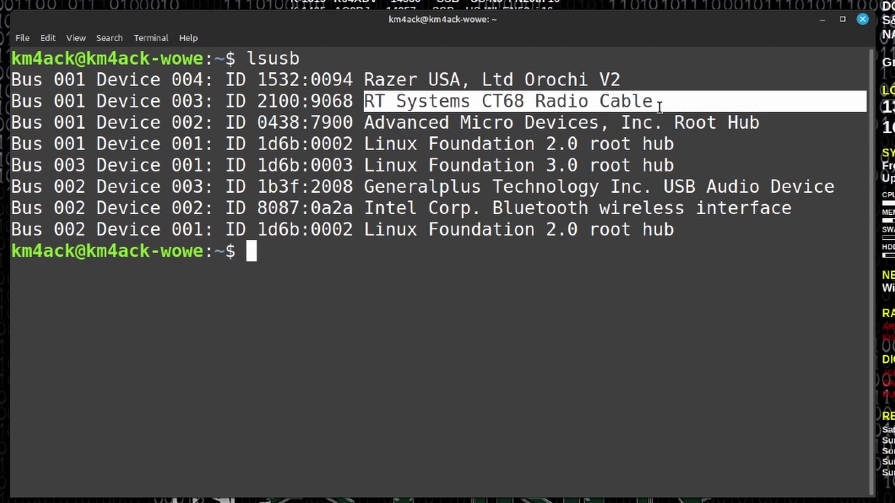
pyautogui.click(291, 260)
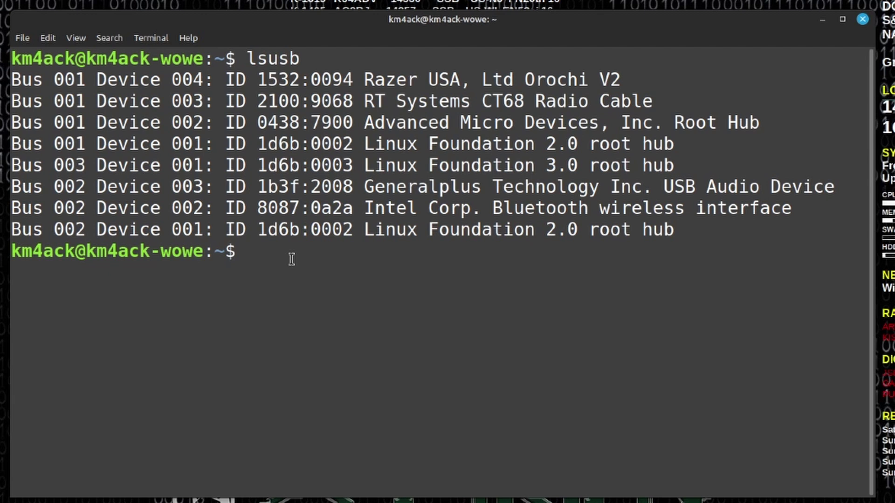
# Check for USB serial ports by running ls /dev | grep ttyUSB*.
pyautogui.write('ls /dev ')
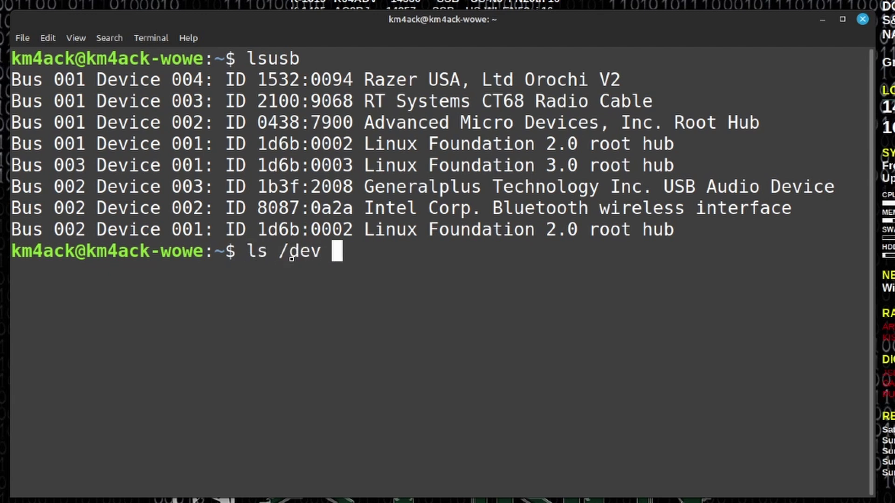
pyautogui.write('| grep ')
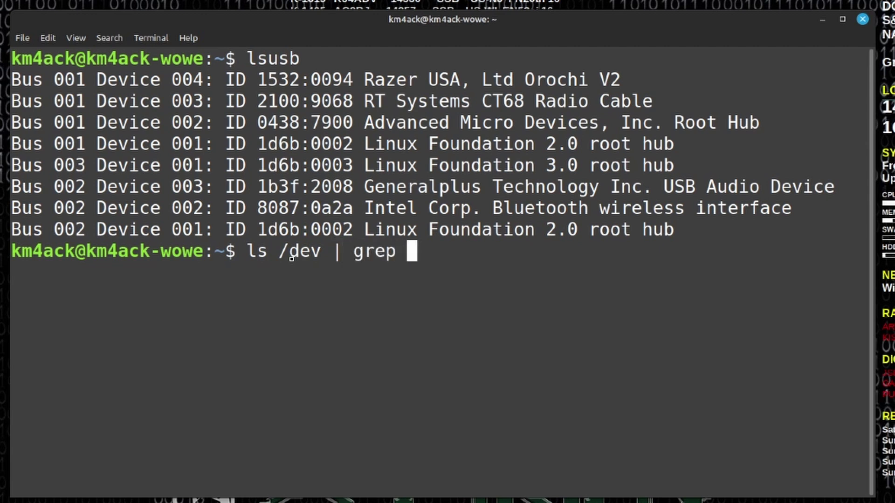
pyautogui.write('tty')
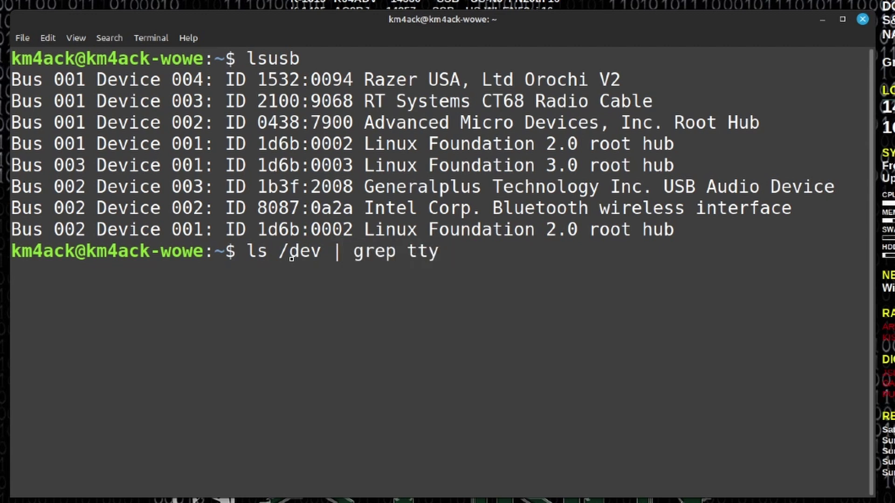
pyautogui.write('USB*')
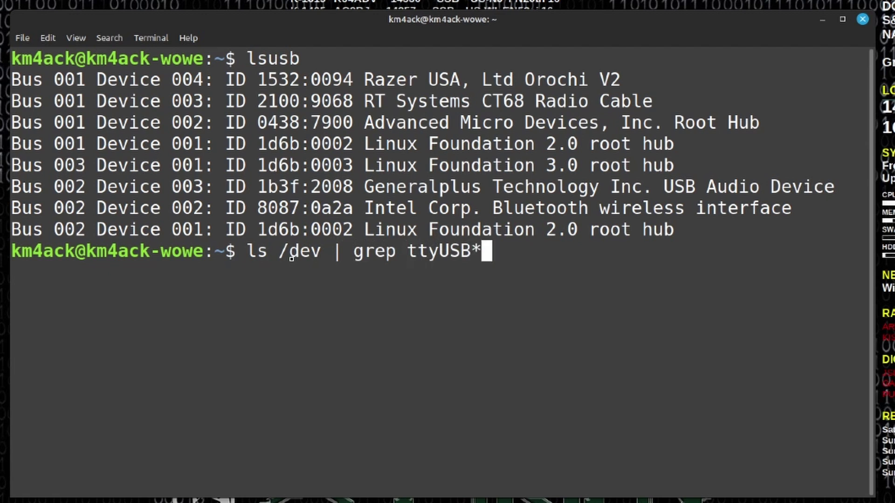
pyautogui.press('Return')
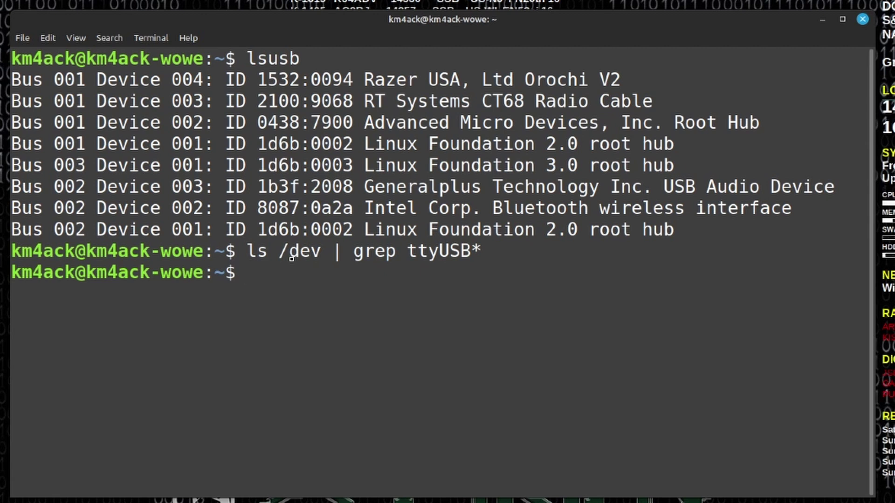
# Clear the terminal and start a root shell with sudo su, entering the account password.
pyautogui.write('clear')
pyautogui.press('Return')
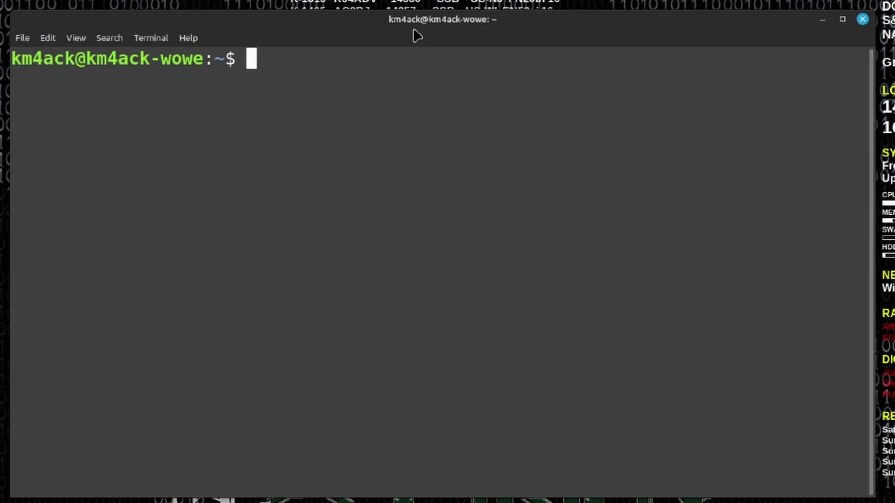
pyautogui.write('sudo su')
pyautogui.press('Return')
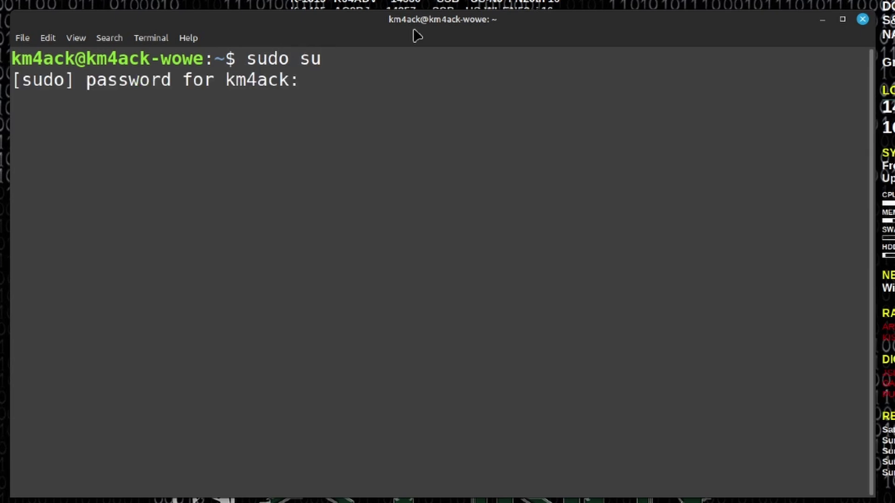
pyautogui.write('******')
pyautogui.press('Return')
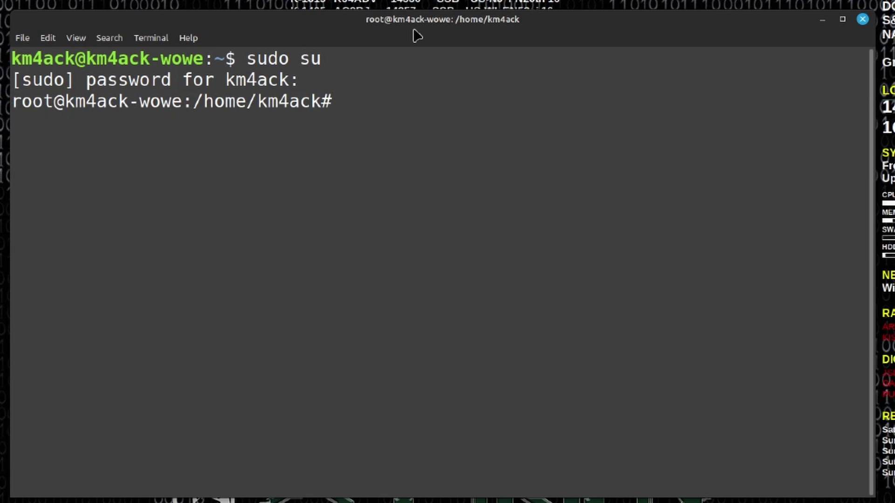
# Load the ftdi_sio module with modprobe and echo 2100 9068 into /sys/bus/usb-serial/drivers/ftdi_sio/new_id.
pyautogui.write('modprobe ftdi_sio')
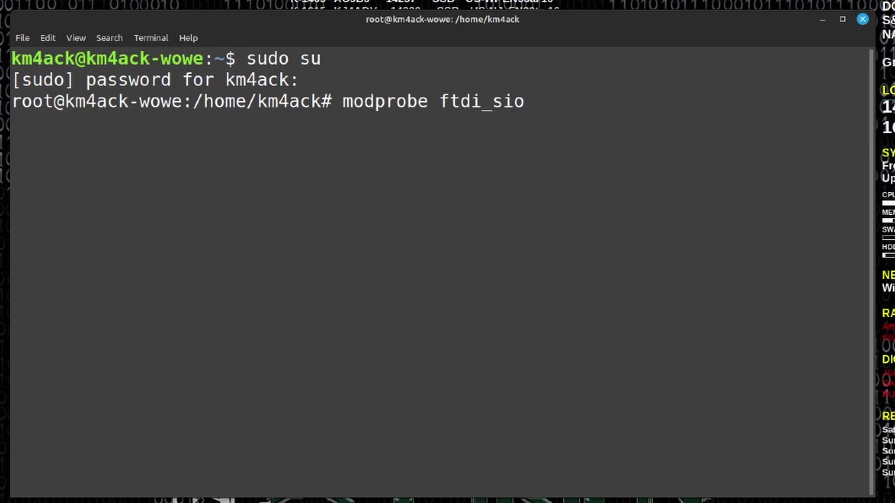
pyautogui.press('Return')
pyautogui.hotkey('ctrl', 'shift', 'v')
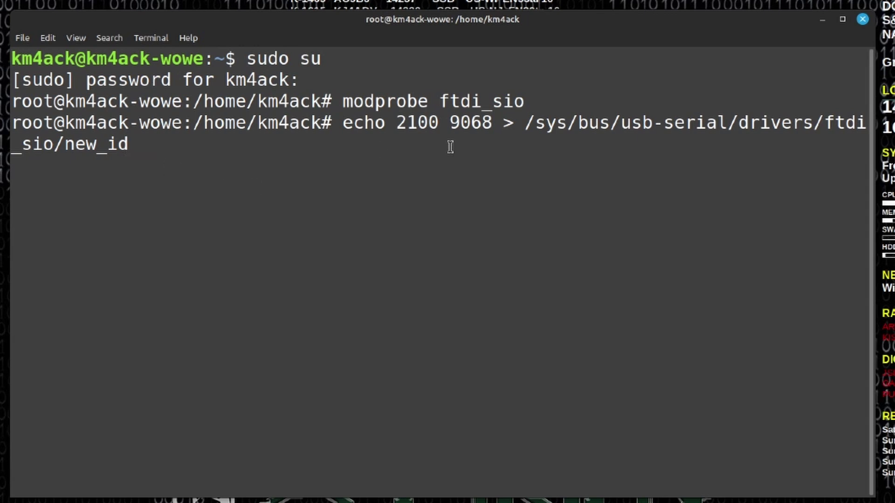
pyautogui.moveTo(525, 123); pyautogui.dragTo(563, 125)
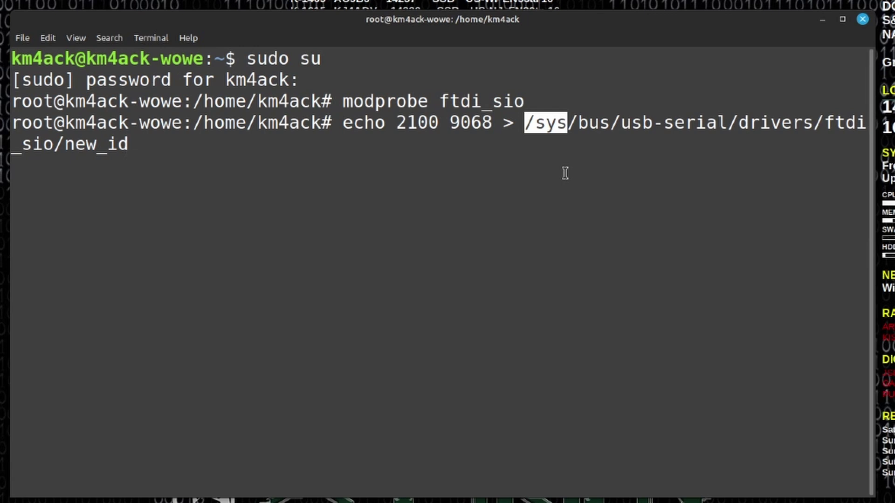
pyautogui.press('Return')
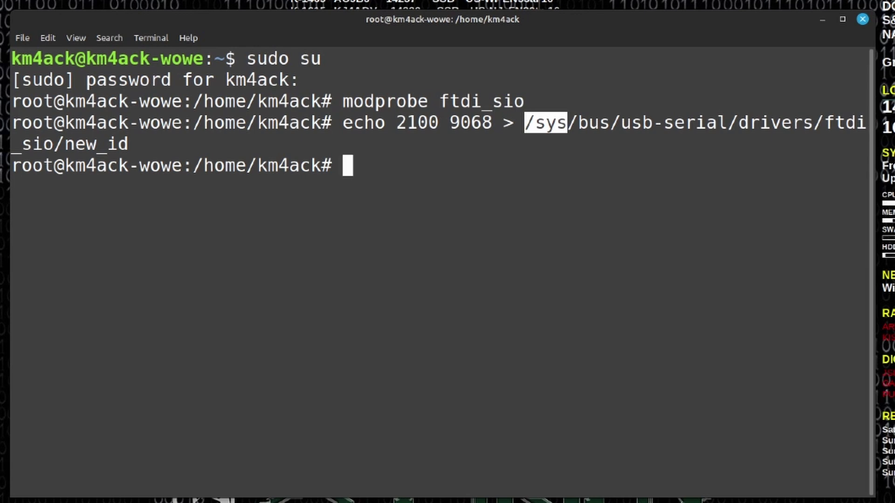
# Exit the root shell and rerun ls /dev | grep ttyUSB* to check for the serial port.
pyautogui.write('exit')
pyautogui.press('Return')
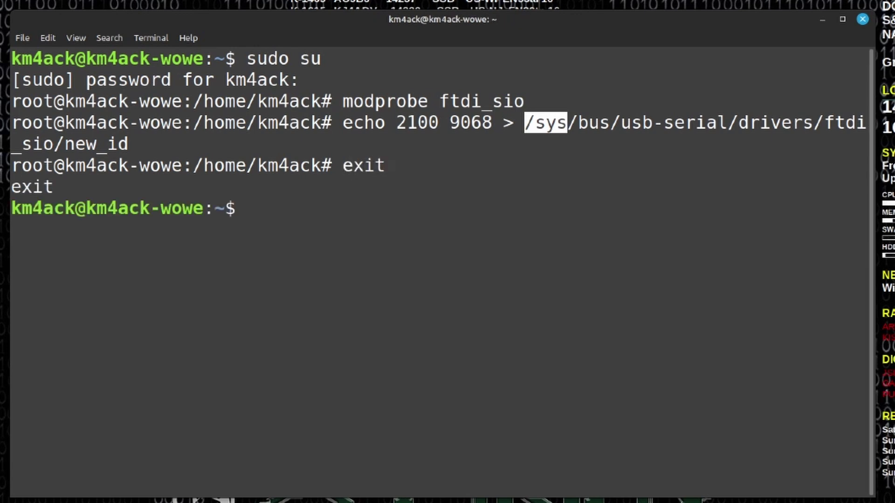
pyautogui.press('Up')
pyautogui.press('Up')
pyautogui.press('Up')
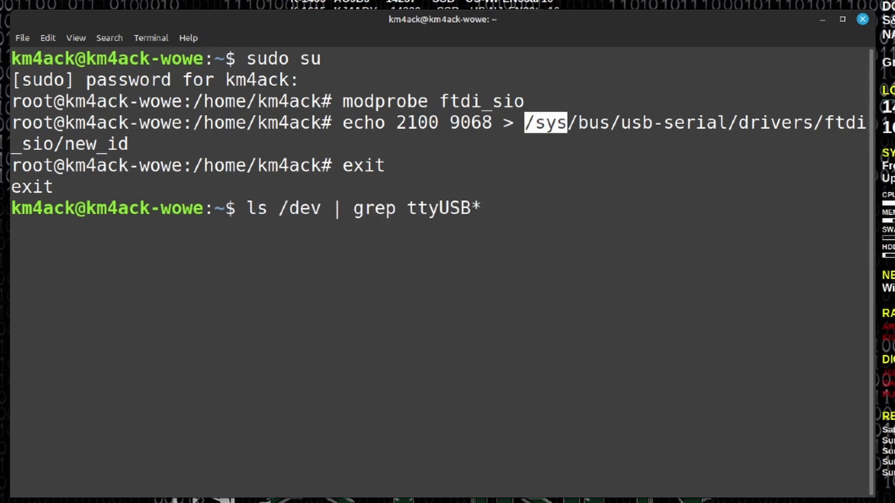
pyautogui.press('Return')
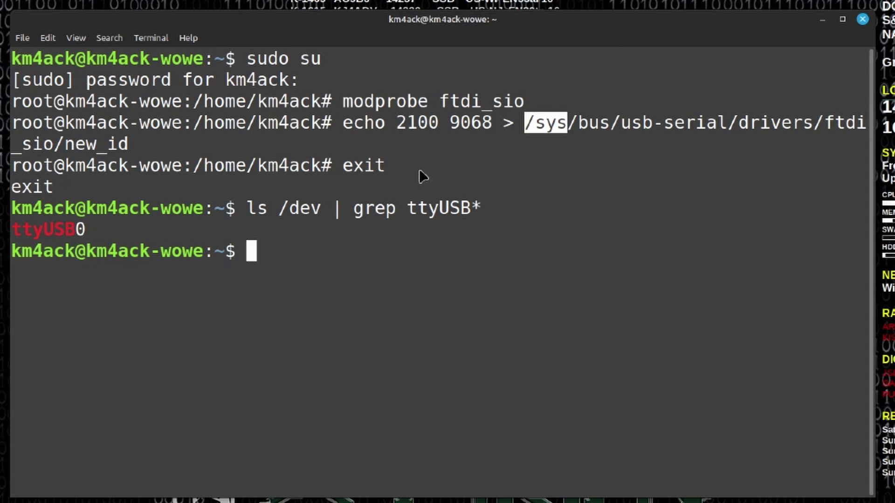
# Reboot the computer with the reboot command.
pyautogui.click(266, 258)
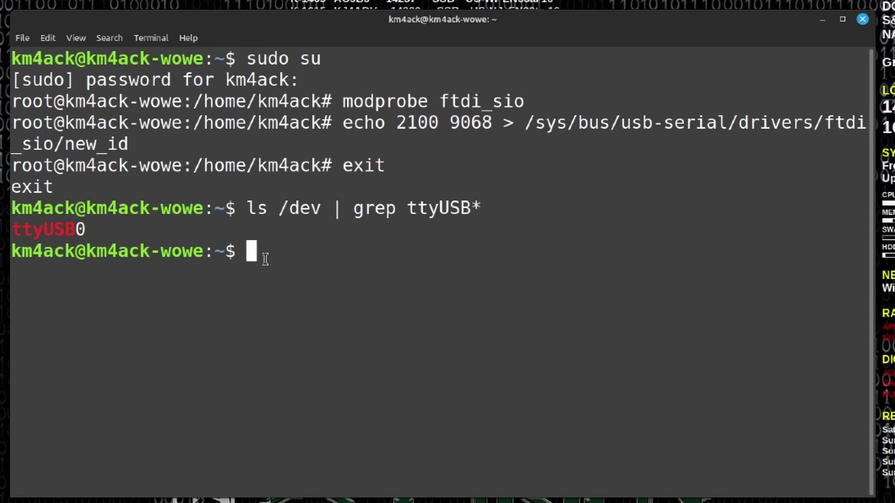
pyautogui.write('reboot')
pyautogui.press('Return')
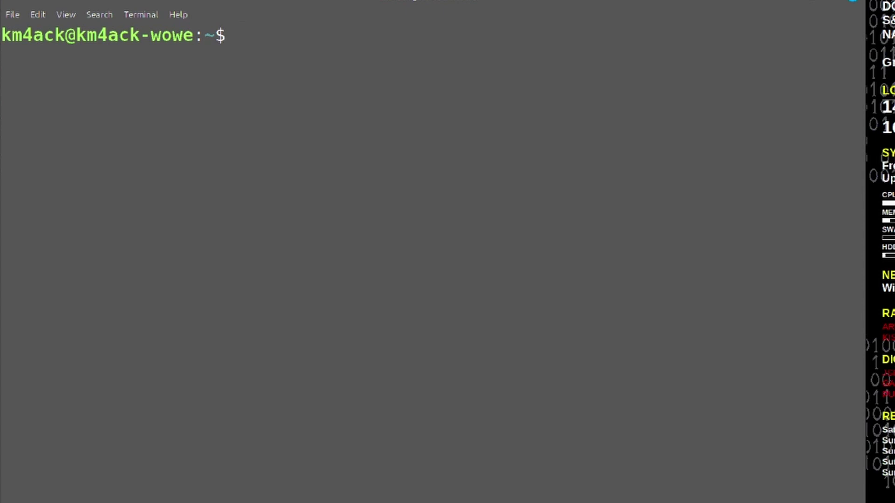
# List the USB devices again with lsusb and highlight the radio cable's entry.
pyautogui.write('lsusb')
pyautogui.press('Return')
pyautogui.moveTo(354, 78); pyautogui.dragTo(641, 78)
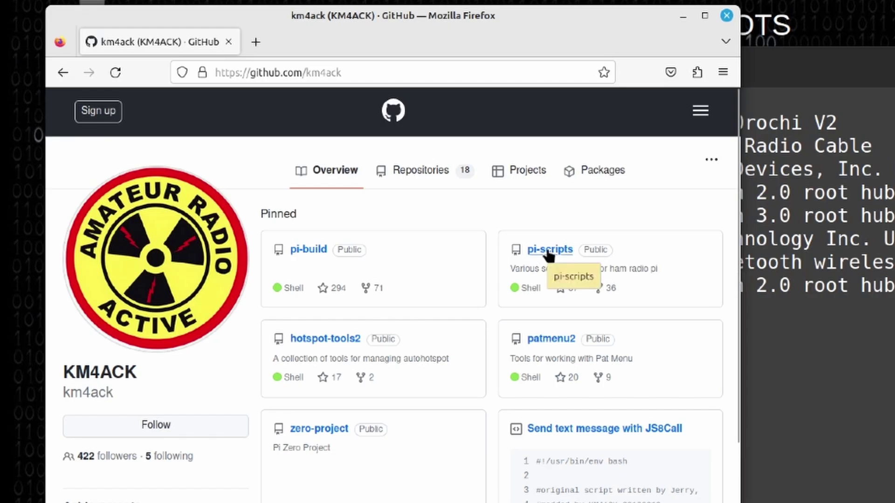
# In Firefox, open the pi-scripts repository on GitHub and show the raw contents of 99-ftdi.rules.
pyautogui.click(548, 252)
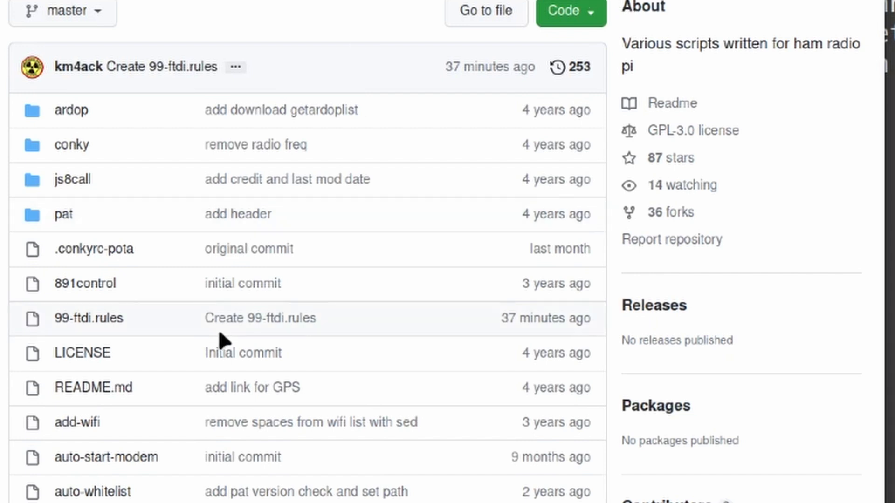
pyautogui.click(85, 319)
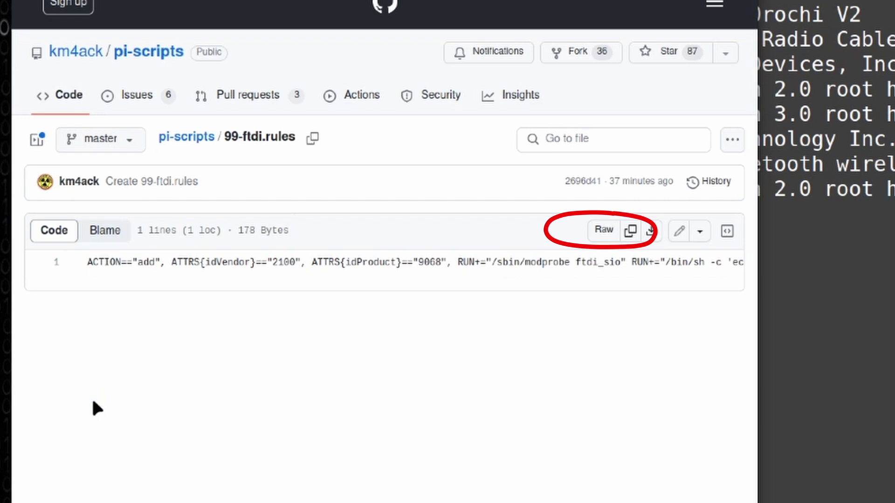
pyautogui.click(602, 231)
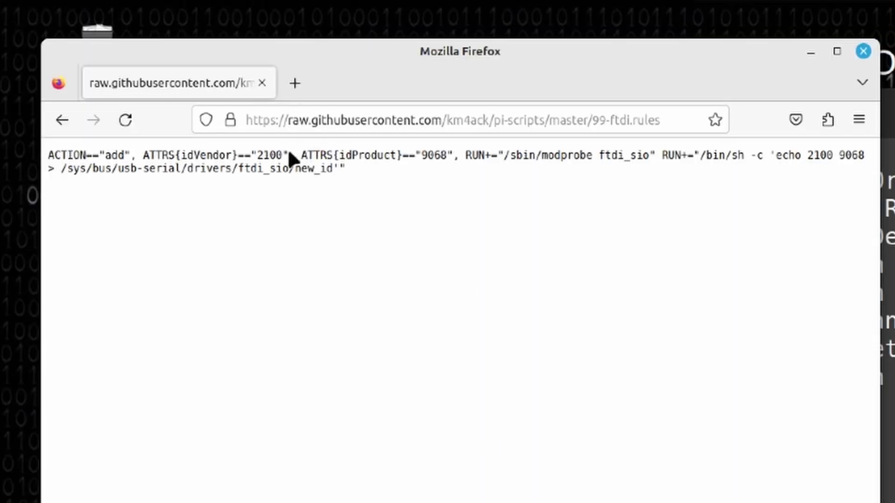
# Highlight the rule text for review, then copy the raw 99-ftdi.rules page's web address.
pyautogui.moveTo(356, 170); pyautogui.dragTo(271, 159)
pyautogui.click(376, 178)
pyautogui.click(541, 113)
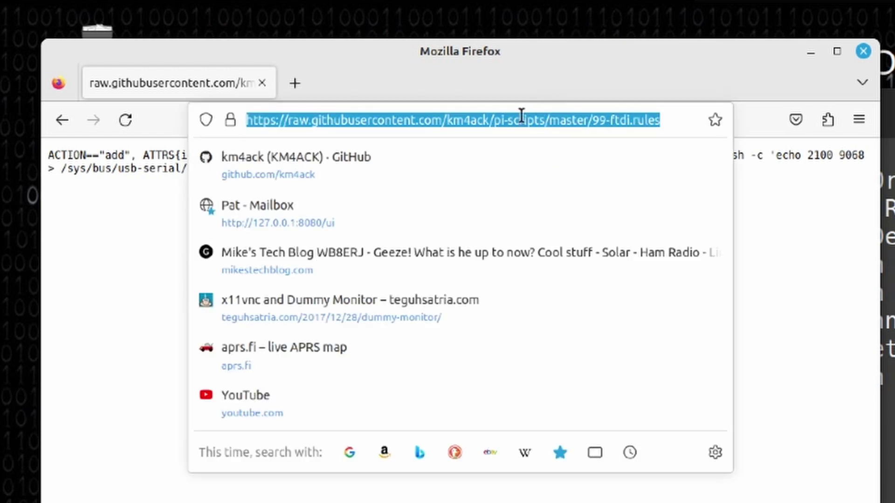
pyautogui.rightClick(542, 114)
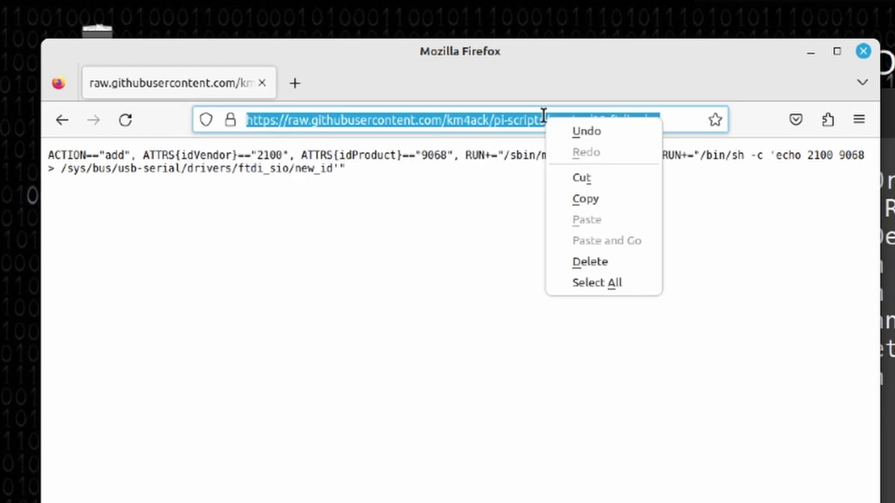
pyautogui.click(598, 197)
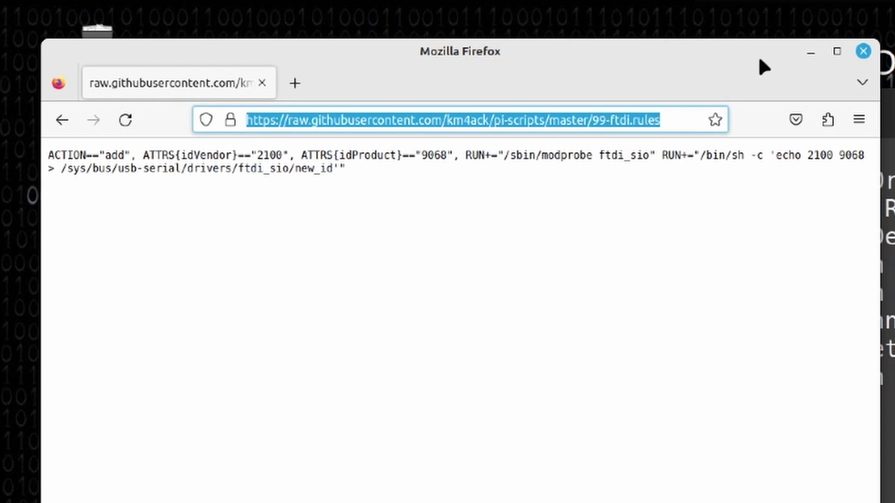
# Switch back to the terminal and download 99-ftdi.rules with wget using the copied address.
pyautogui.click(806, 52)
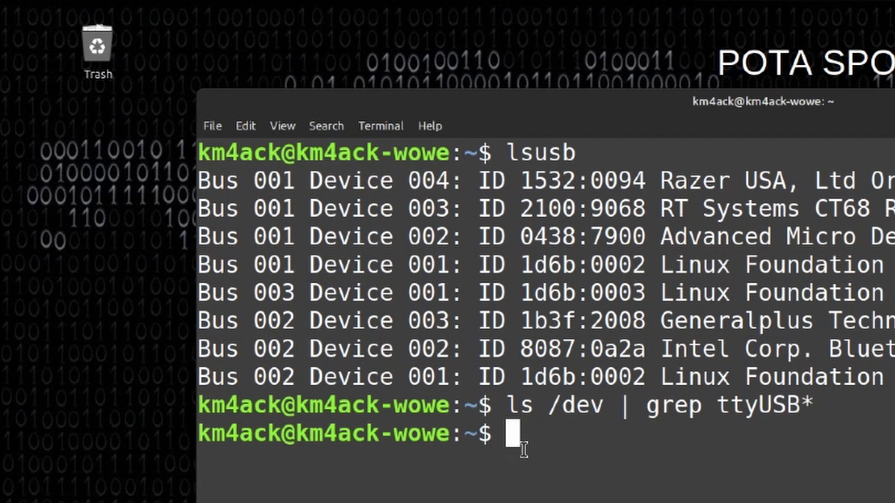
pyautogui.write('wget')
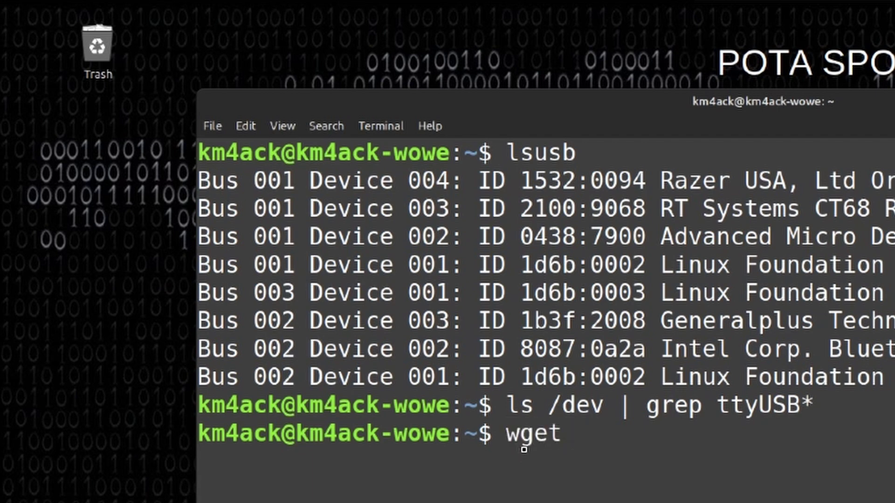
pyautogui.rightClick(598, 448)
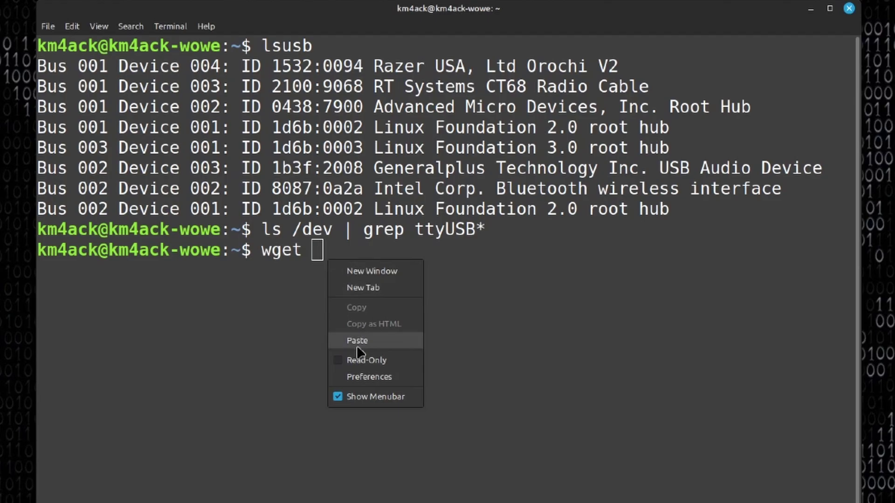
pyautogui.click(357, 340)
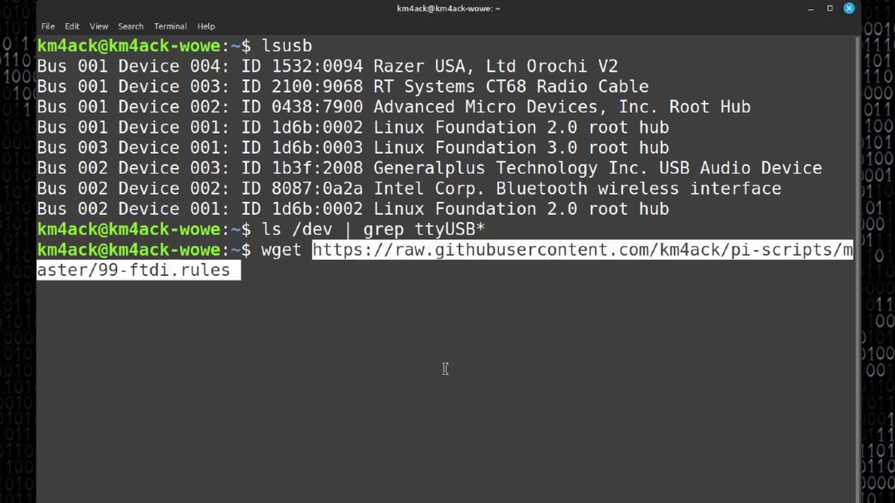
pyautogui.press('Return')
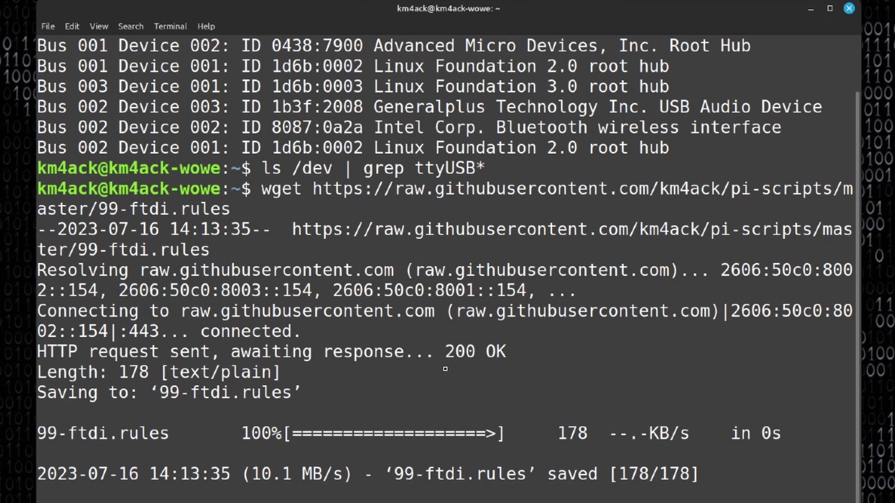
# Clear the terminal, list the home directory with ls, and highlight 99-ftdi.rules in the listing.
pyautogui.hotkey('ctrl', 'l')
pyautogui.write('ls')
pyautogui.press('Return')
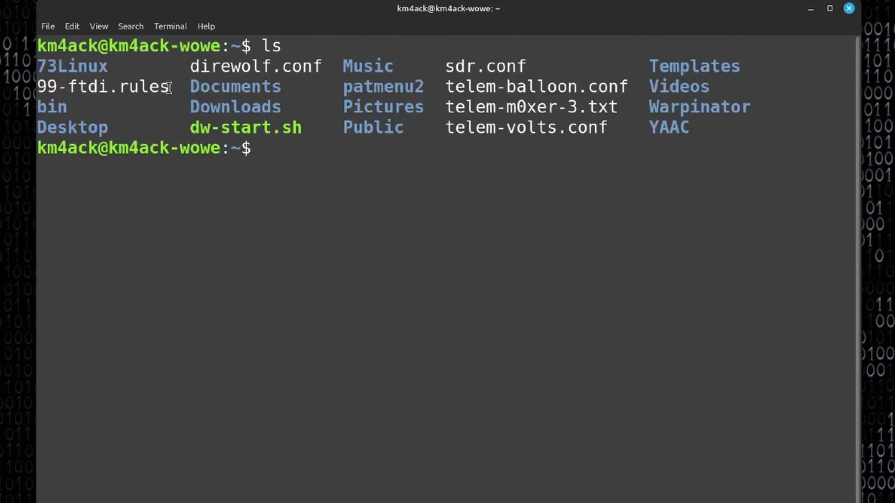
pyautogui.moveTo(169, 87); pyautogui.dragTo(36, 87)
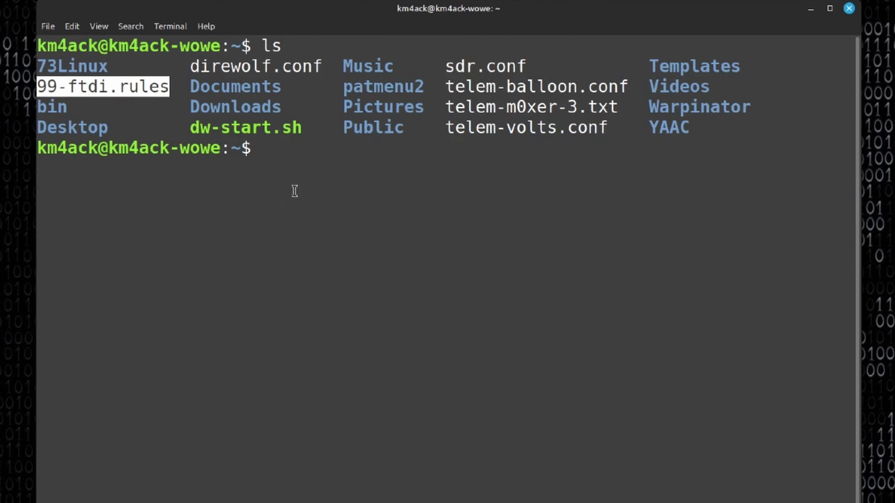
# Move 99-ftdi.rules into /etc/udev/rules.d/ with sudo mv, entering the sudo password for authorisation.
pyautogui.click(297, 147)
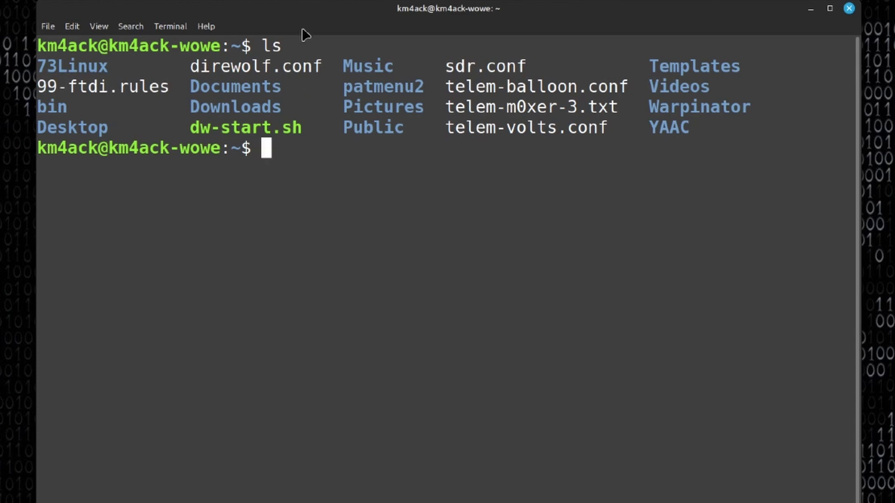
pyautogui.write('sudo ')
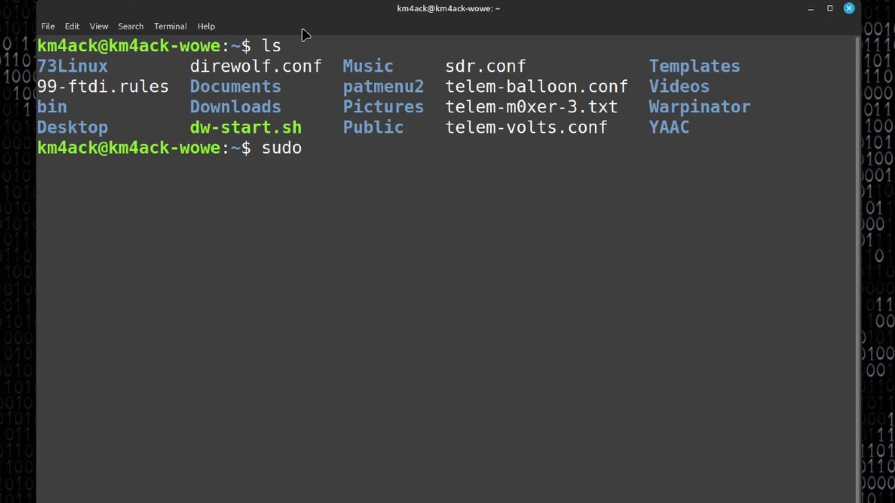
pyautogui.write('mv 99-f')
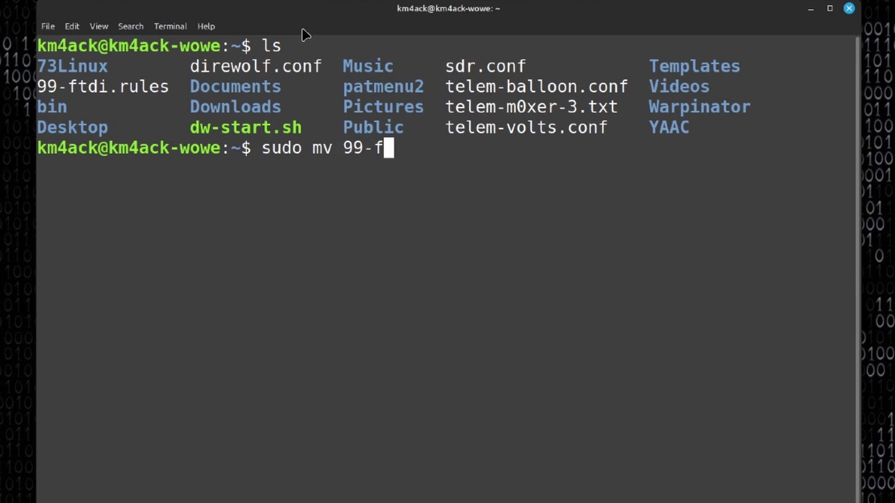
pyautogui.press('Tab')
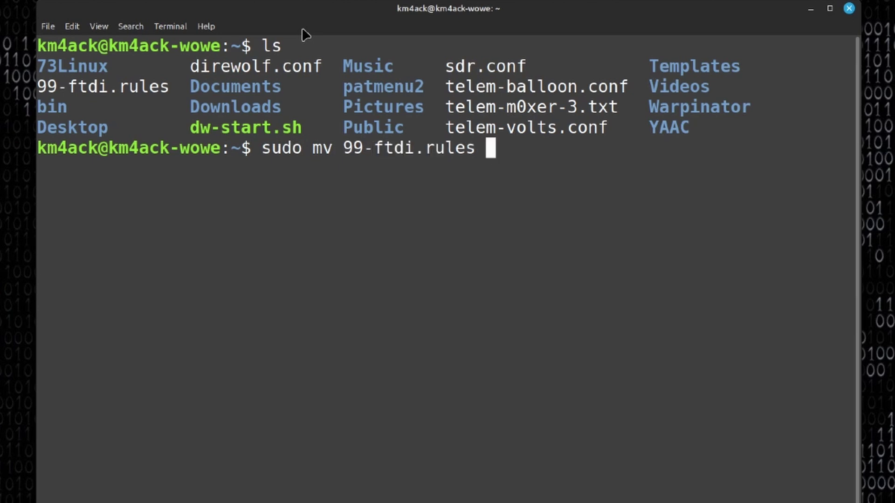
pyautogui.write('/etc')
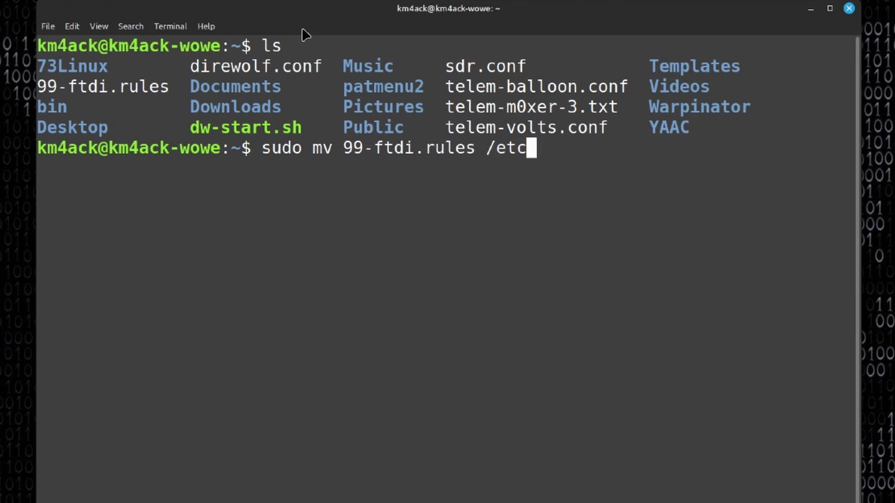
pyautogui.write('/ude')
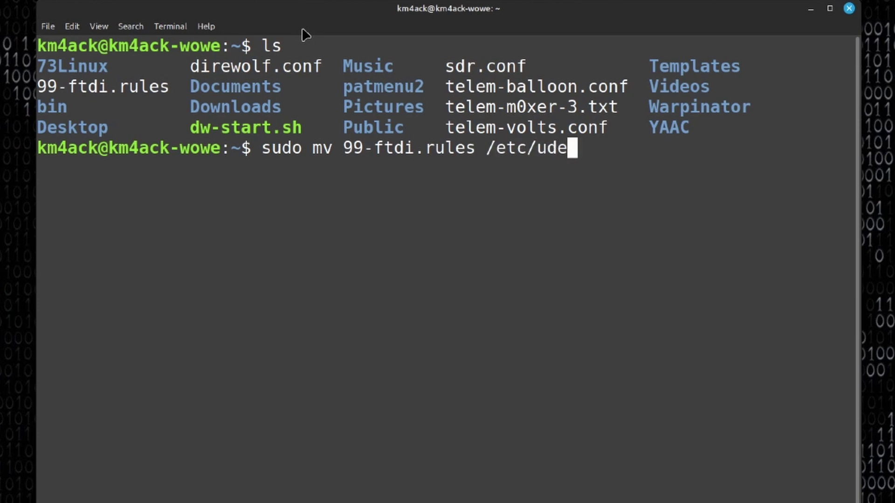
pyautogui.press('Tab')
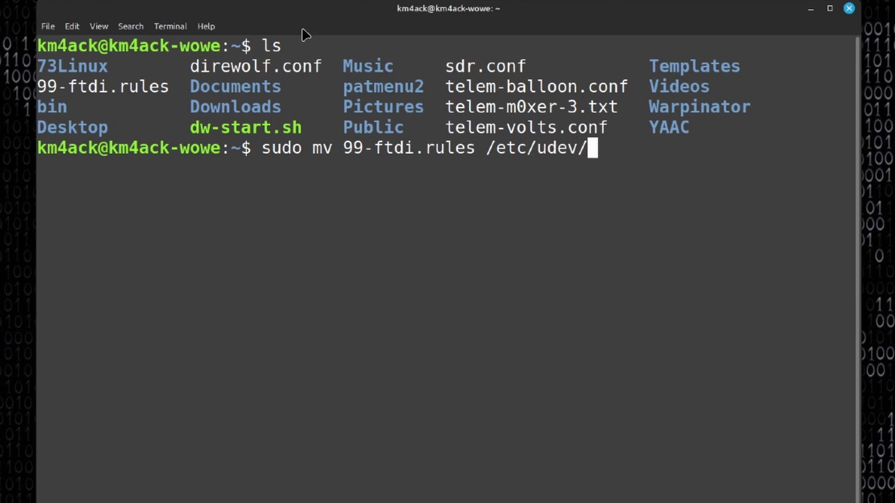
pyautogui.write('rul')
pyautogui.press('Tab')
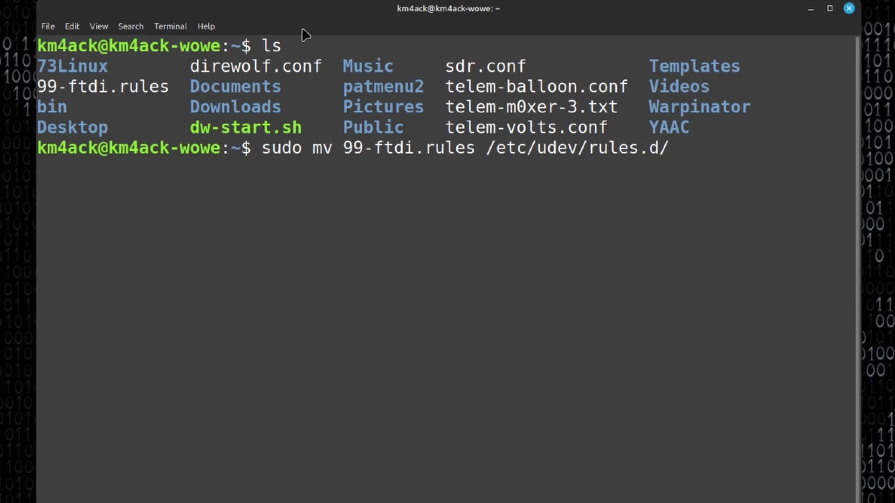
pyautogui.press('Return')
pyautogui.write('*******')
pyautogui.press('Return')
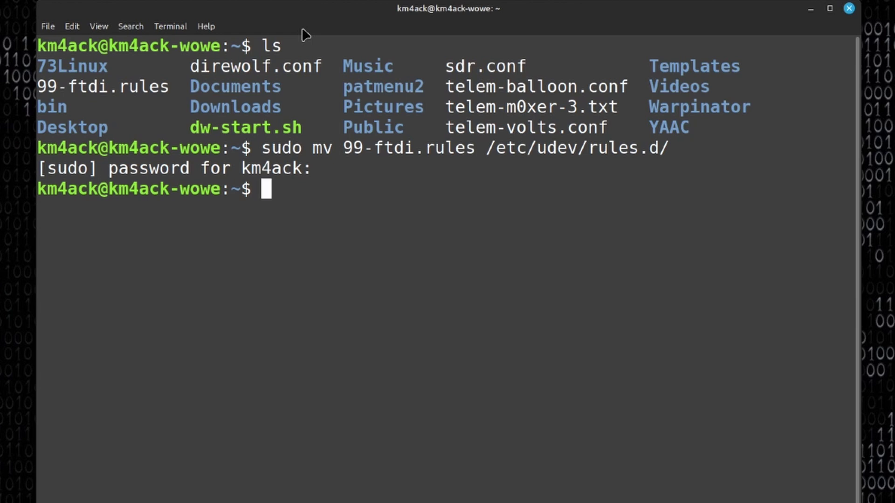
# Reload the udev rules by running sudo udevadm control --reload.
pyautogui.write('sudo ')
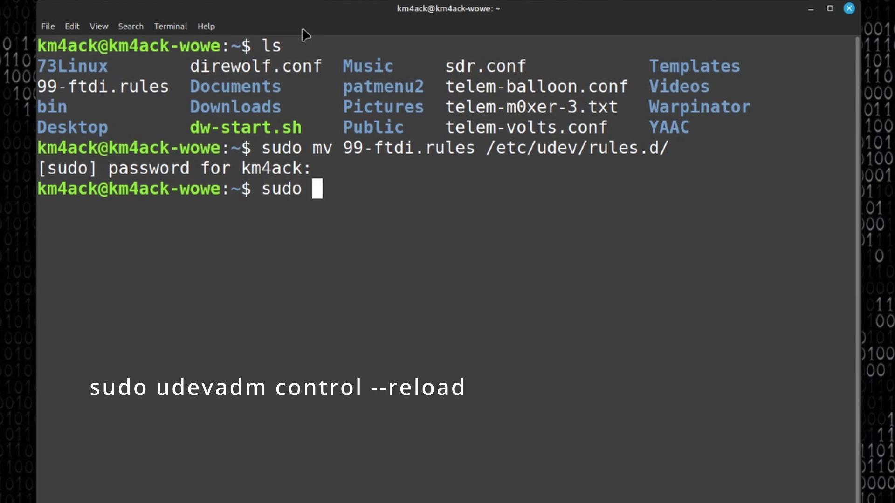
pyautogui.write('udev')
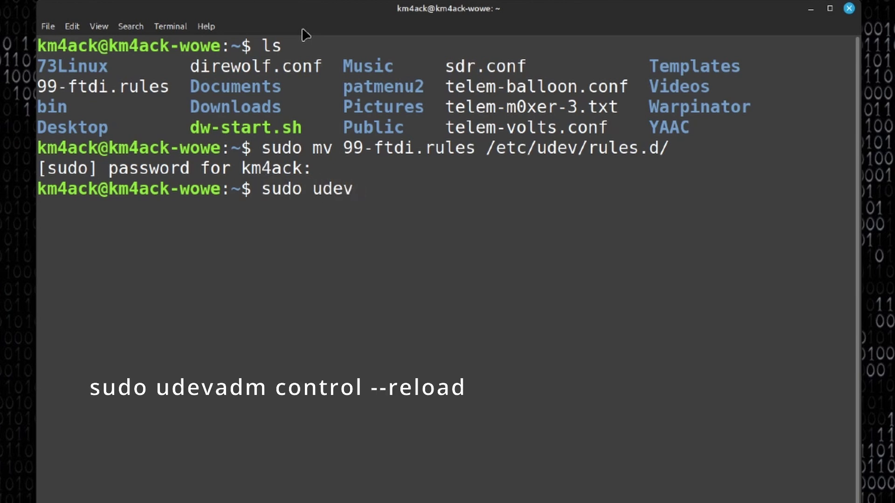
pyautogui.write('adm c')
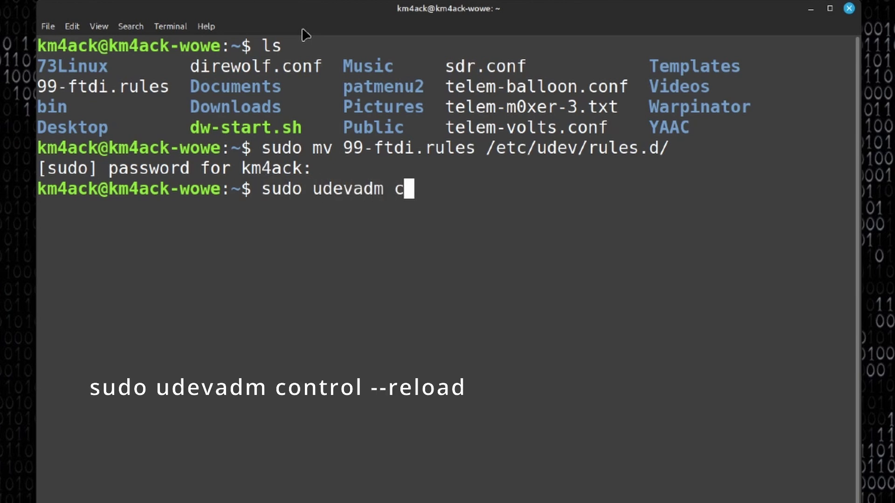
pyautogui.write('ontrol')
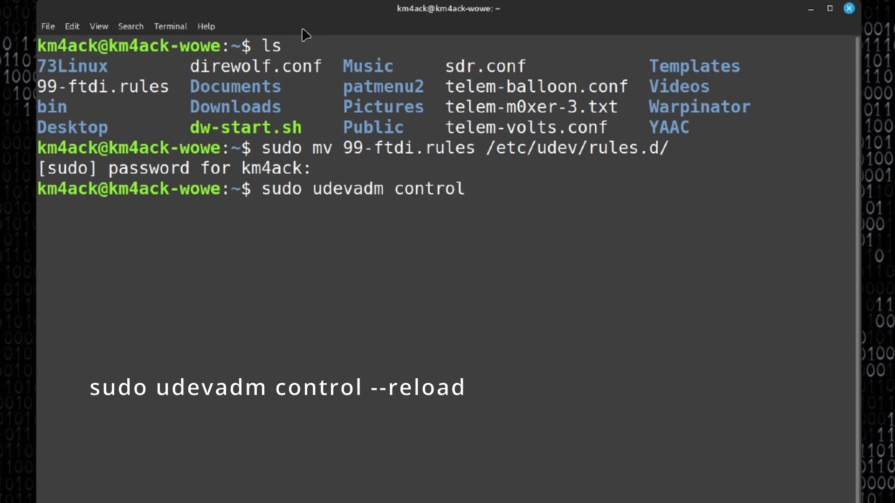
pyautogui.write(' --reload')
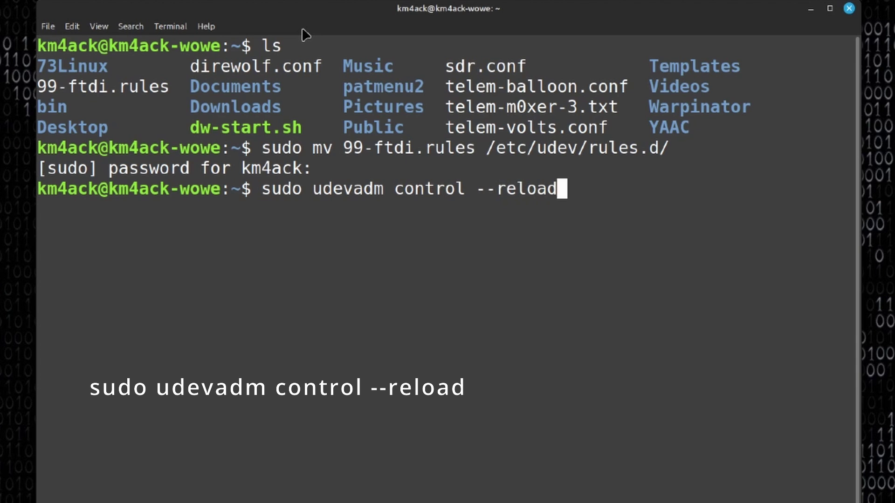
pyautogui.press('Return')
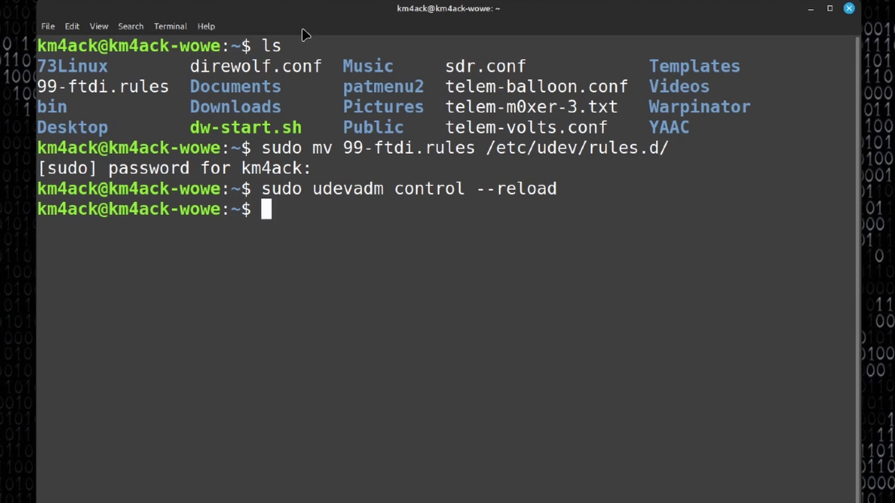
# Run ls /dev | grep ttyUSB* to check for the cable's serial port, highlighting the returned device name.
pyautogui.hotkey('ctrl', 'shift', 'v')
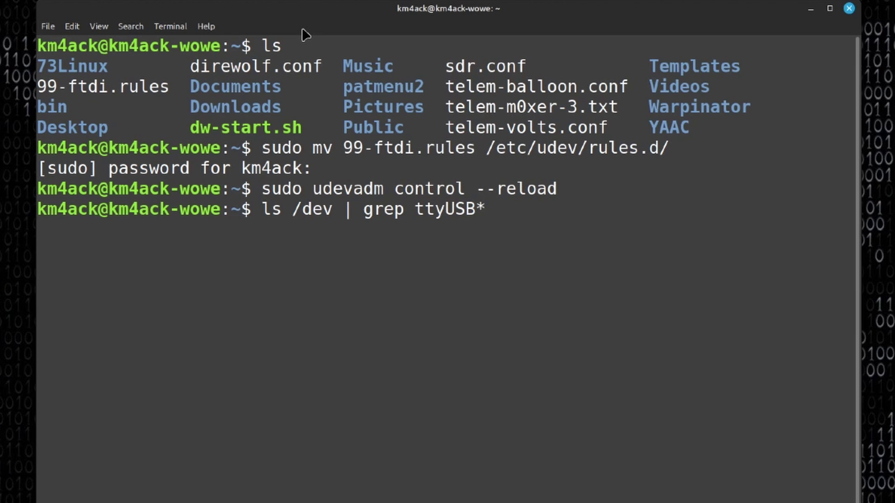
pyautogui.press('Return')
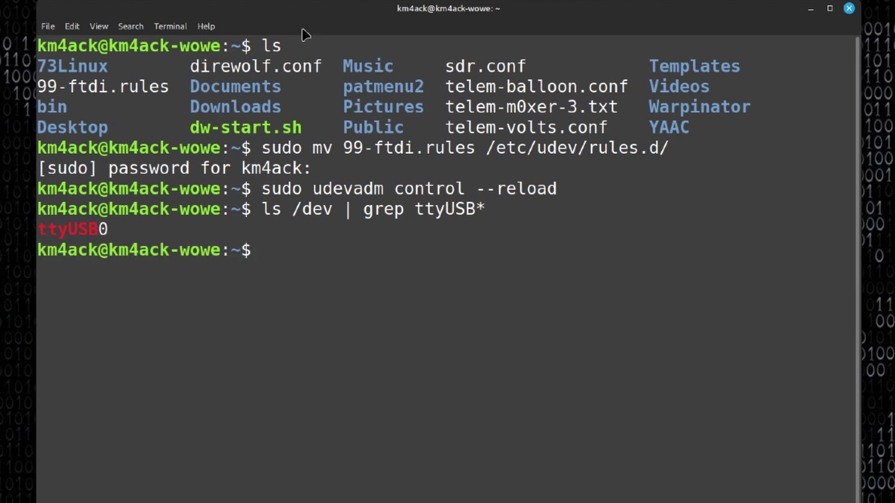
pyautogui.moveTo(99, 229); pyautogui.dragTo(37, 229)
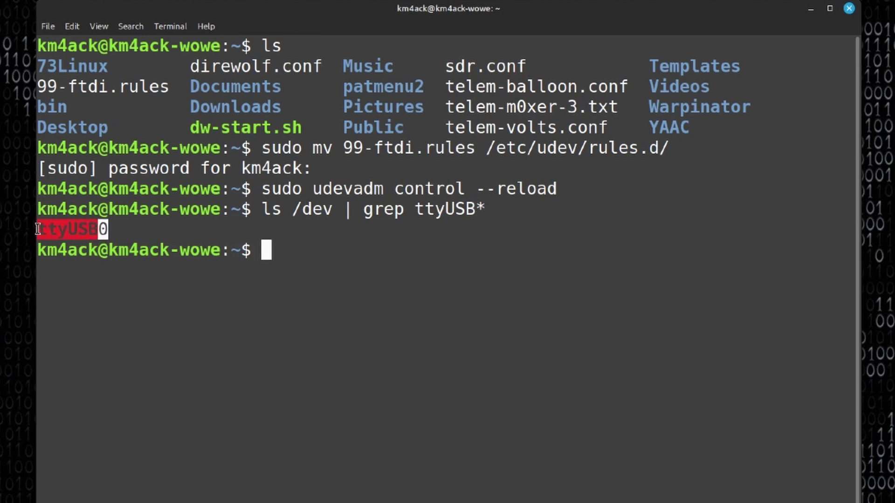
pyautogui.click(136, 229)
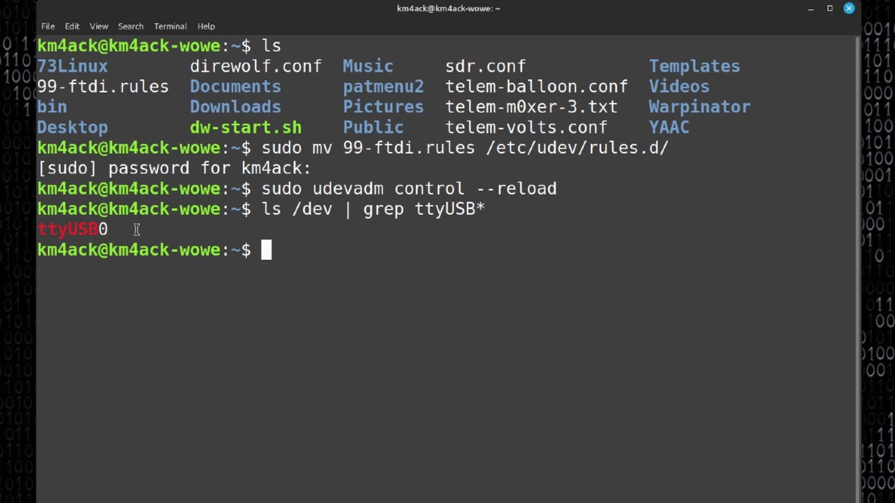
# Exit the terminal session, switch to CHIRP and start a download from the radio.
pyautogui.write('exit')
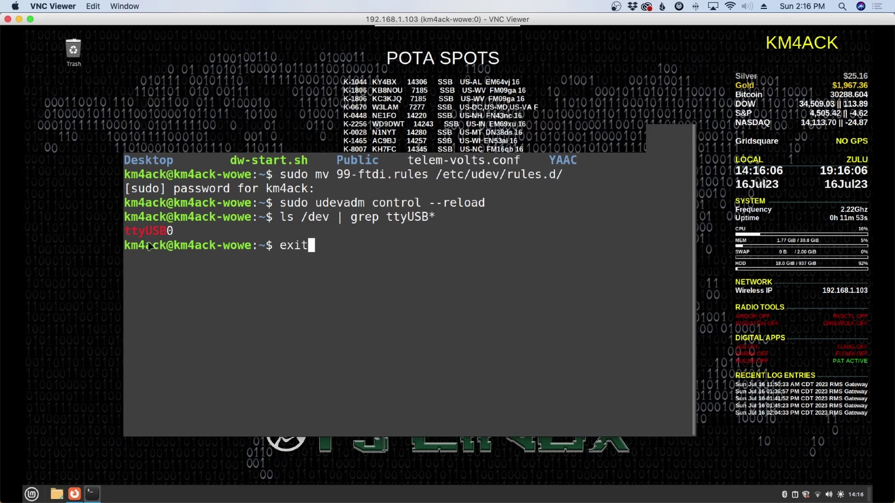
pyautogui.press('Return')
pyautogui.press('super')
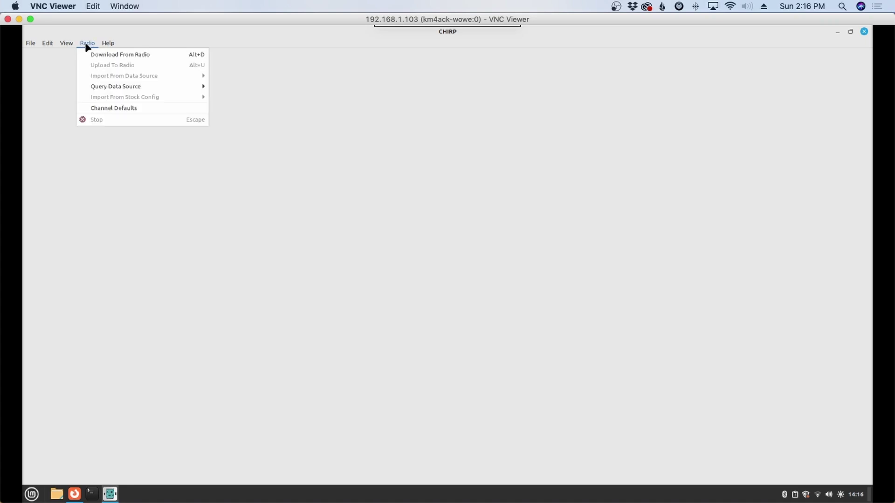
pyautogui.click(93, 54)
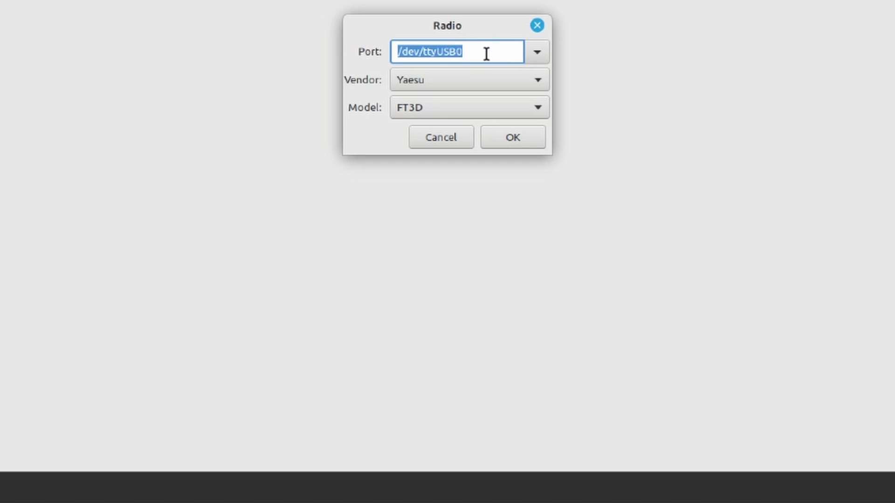
# Look through the available ports for /dev/ttyUSB0, then accept that port with vendor Yaesu and model FT3D.
pyautogui.click(535, 55)
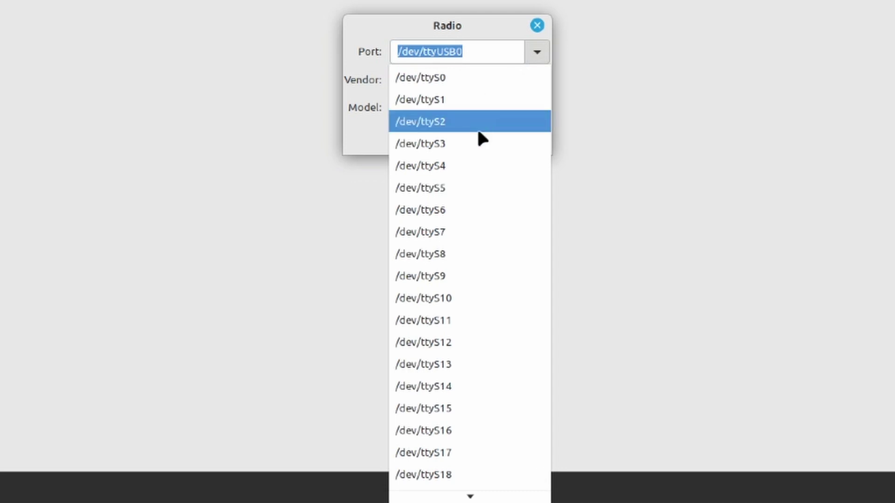
pyautogui.scroll(-1, 478, 132)
pyautogui.scroll(-5, 477, 127)
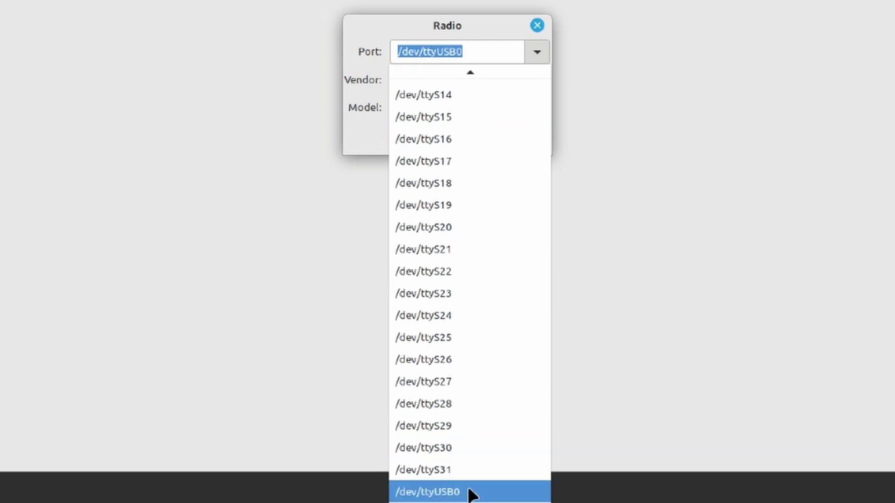
pyautogui.click(724, 38)
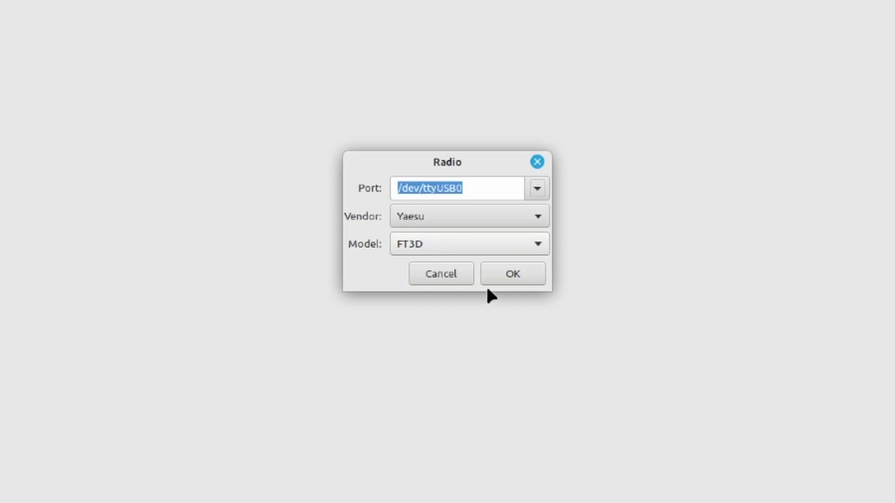
pyautogui.click(499, 278)
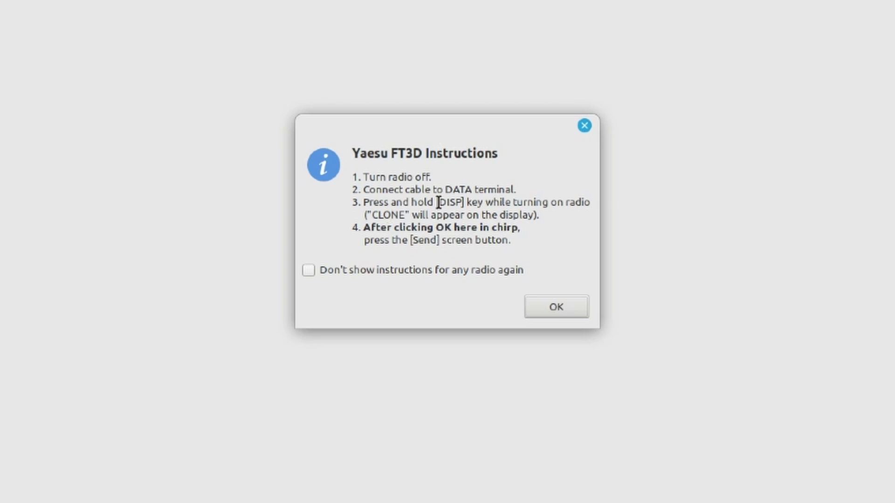
# Highlight the DISP key in the Yaesu FT3D cloning instructions, then accept the instructions to download the radio's data.
pyautogui.moveTo(437, 201); pyautogui.dragTo(463, 201)
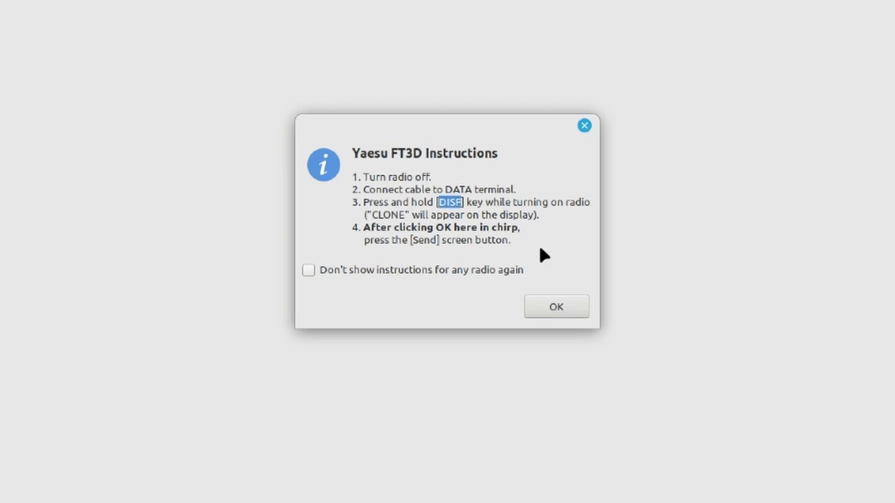
pyautogui.click(526, 244)
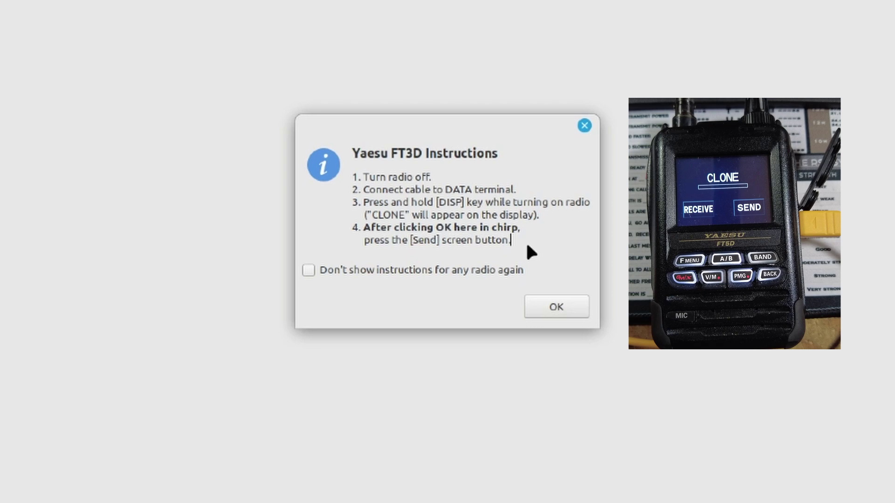
pyautogui.press('Return')
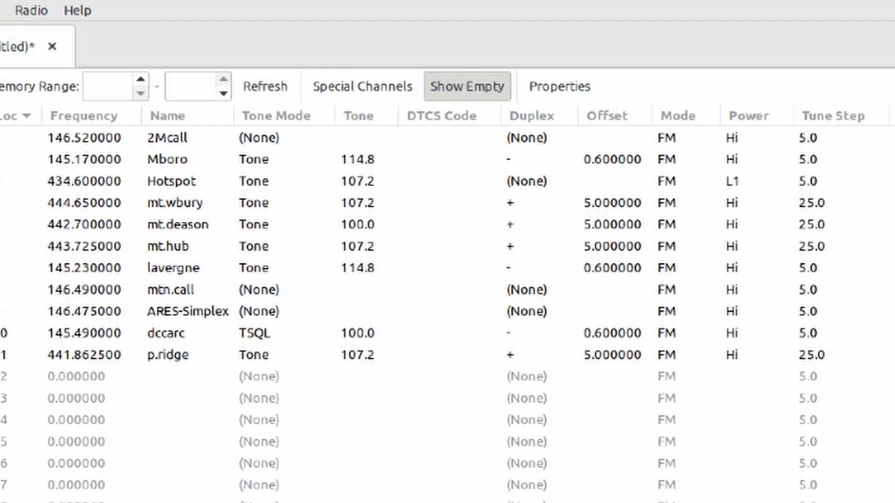
# Review the downloaded banks, bank names, and the Backtrack and APRS General settings, then return to the memories list.
pyautogui.click(53, 106)
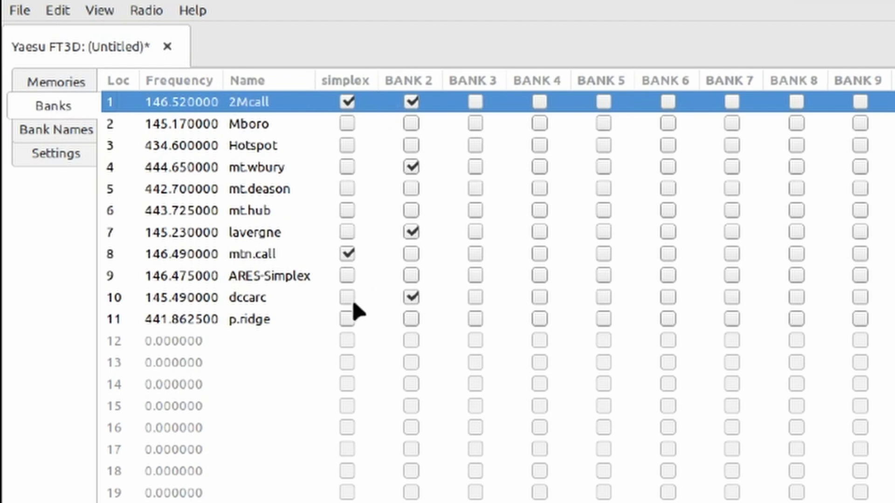
pyautogui.click(48, 136)
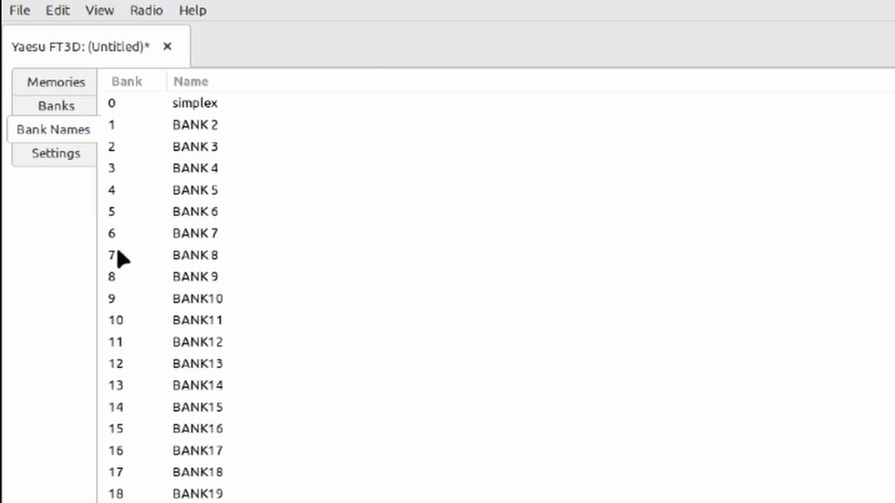
pyautogui.click(45, 159)
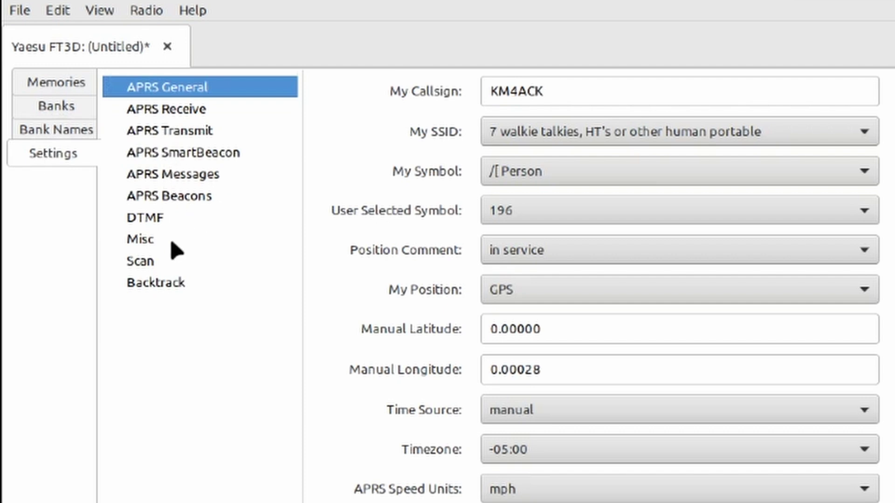
pyautogui.click(178, 285)
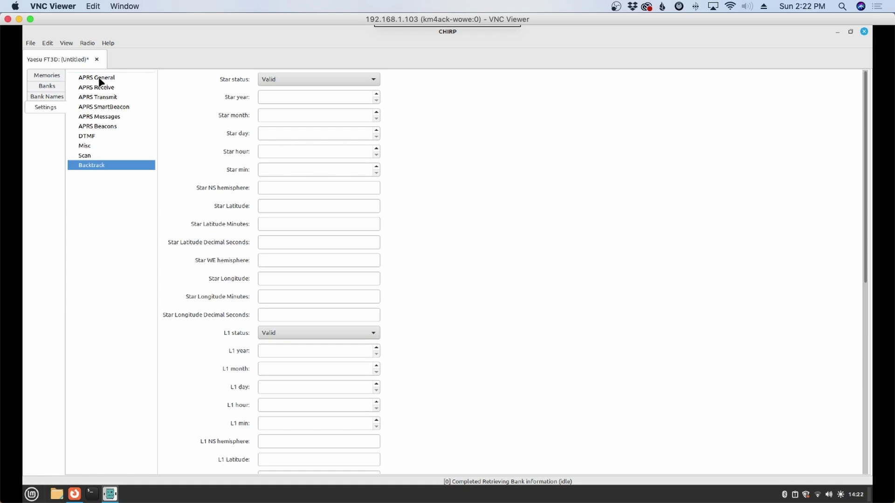
pyautogui.click(98, 79)
pyautogui.click(47, 75)
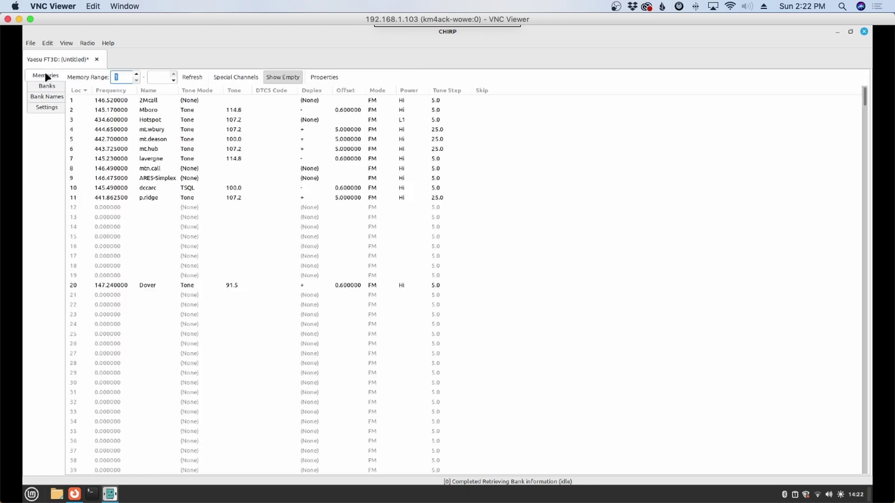